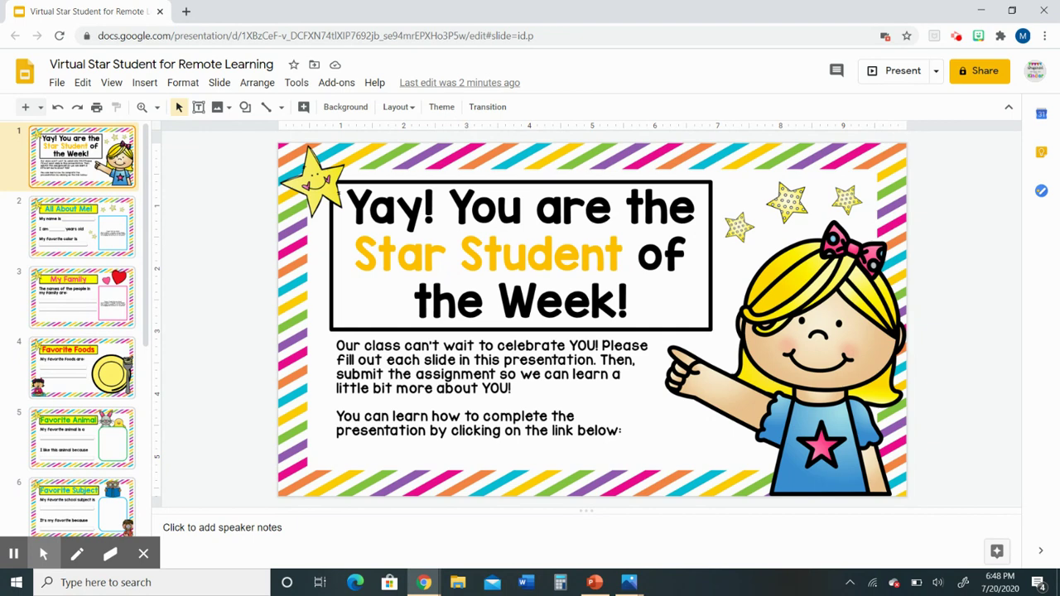
# - On slide 2, type 6 into the 'I am ___' age blank, leaving name and color empty
pyautogui.click(68, 227)
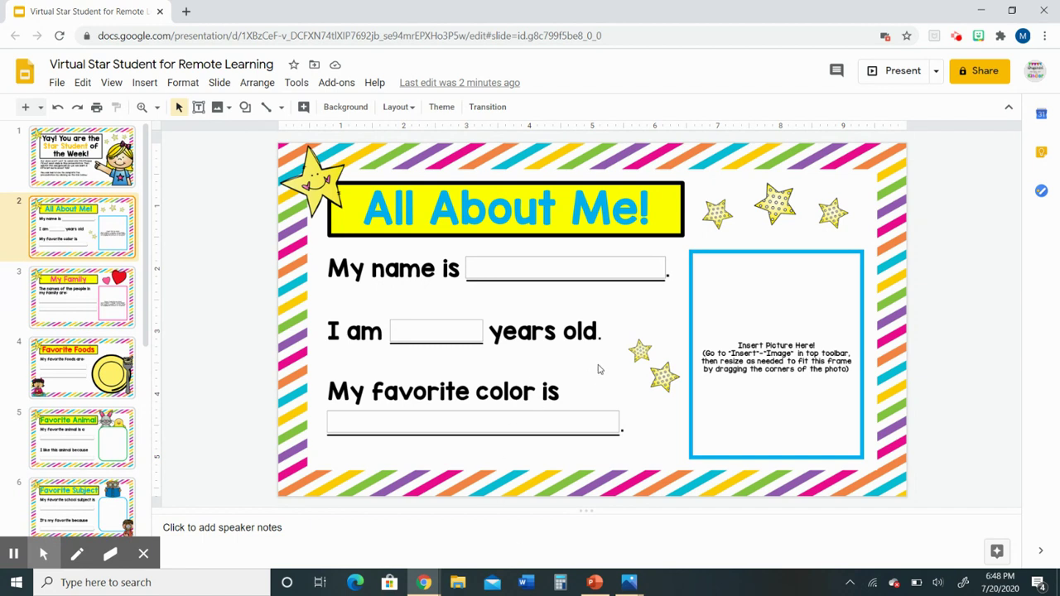
pyautogui.click(551, 260)
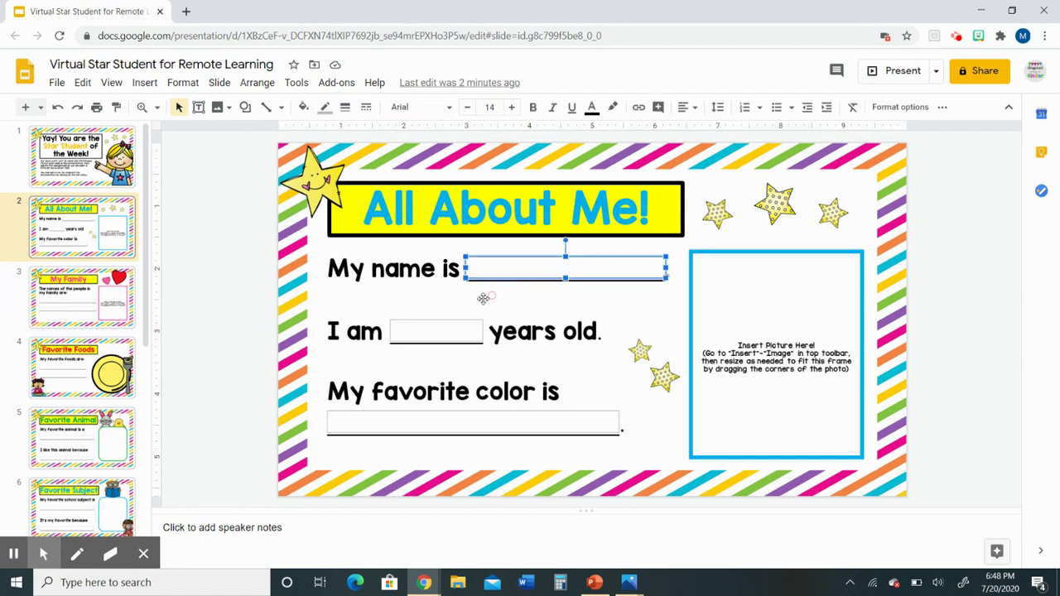
pyautogui.click(449, 329)
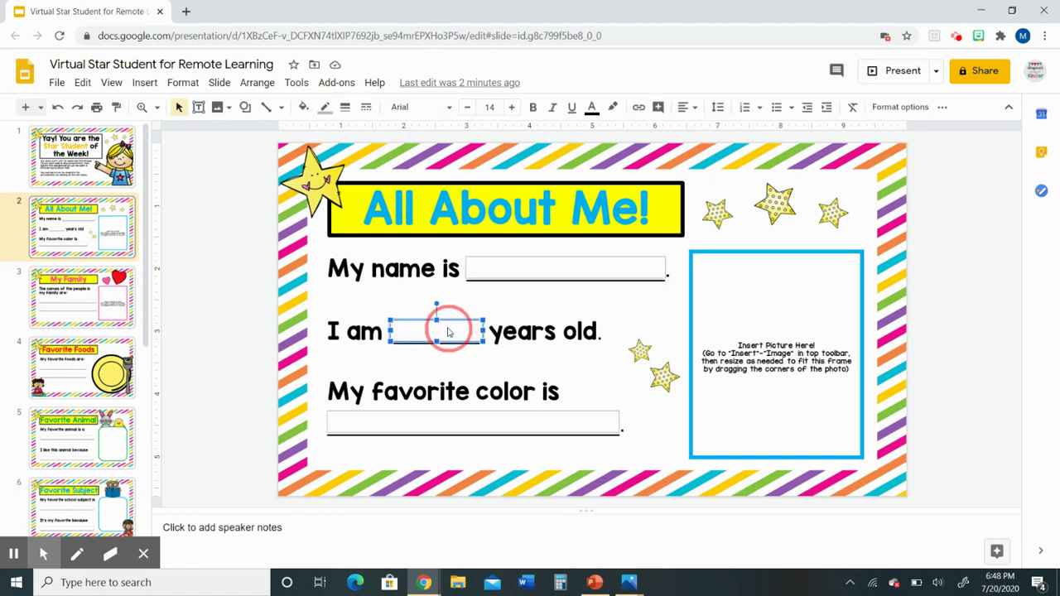
pyautogui.click(440, 421)
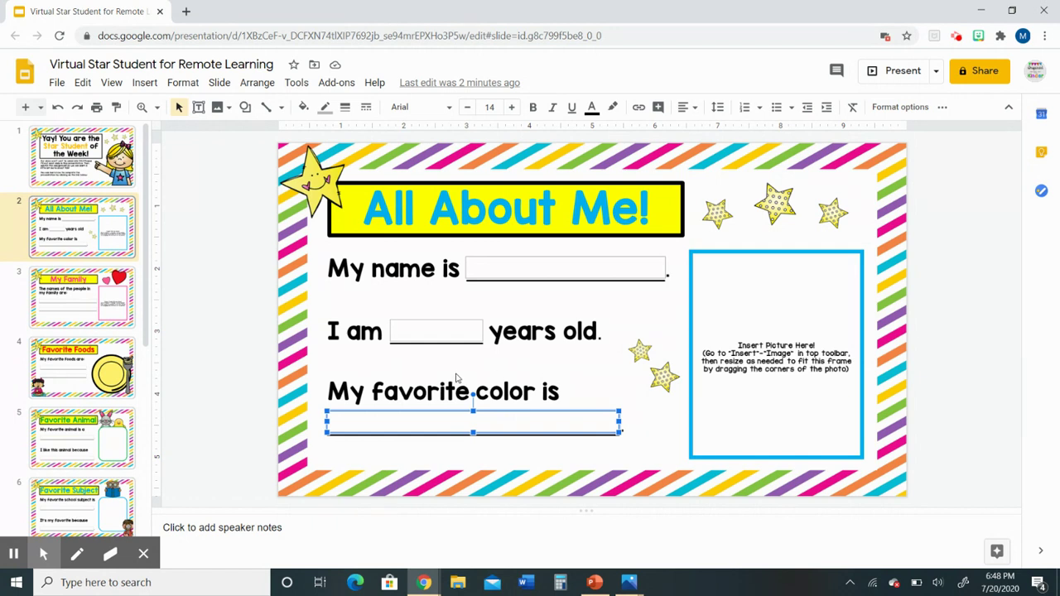
pyautogui.click(399, 323)
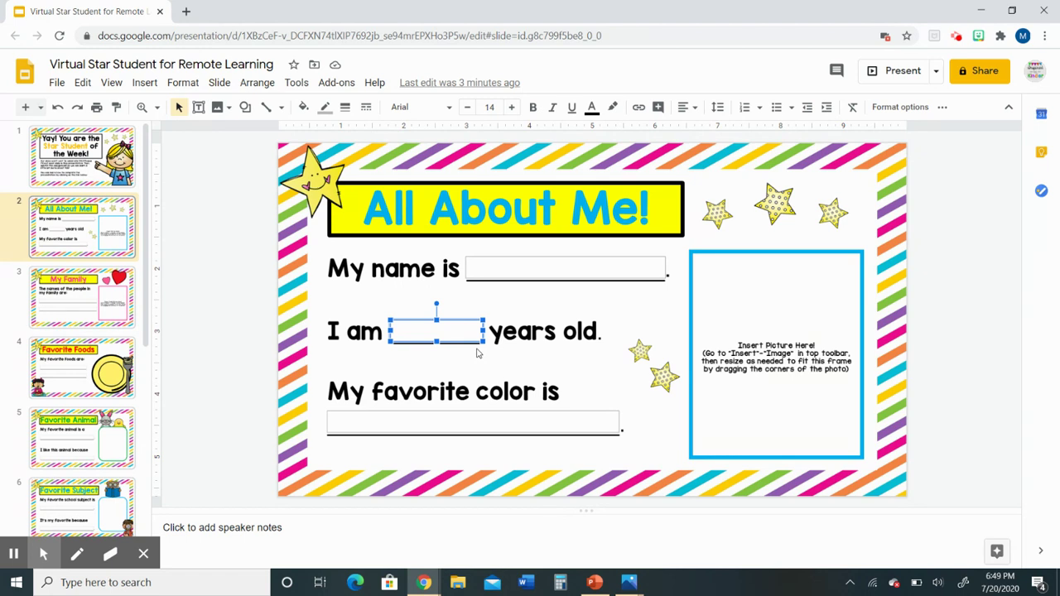
pyautogui.press('Return')
pyautogui.write('6')
pyautogui.click(358, 356)
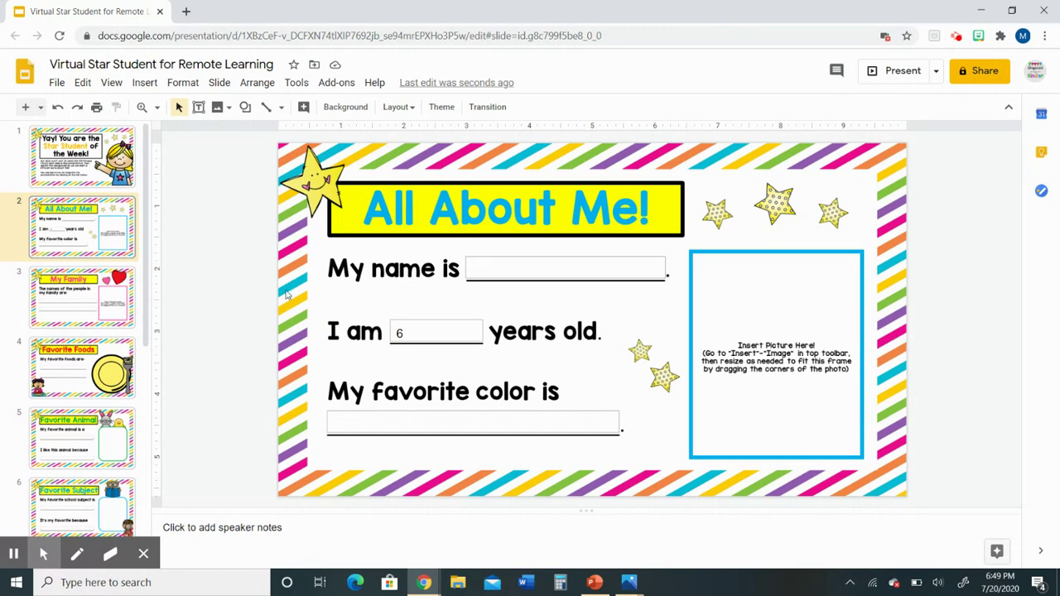
# - View the My Family slide, close the Insert menu unused, then switch to the Favorite Foods slide
pyautogui.click(95, 294)
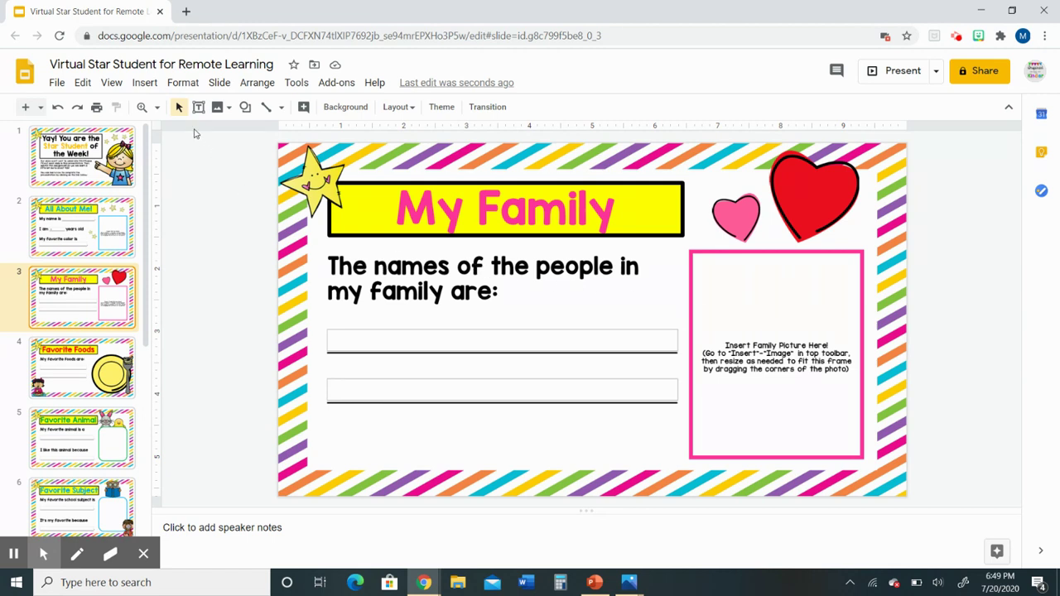
pyautogui.click(147, 87)
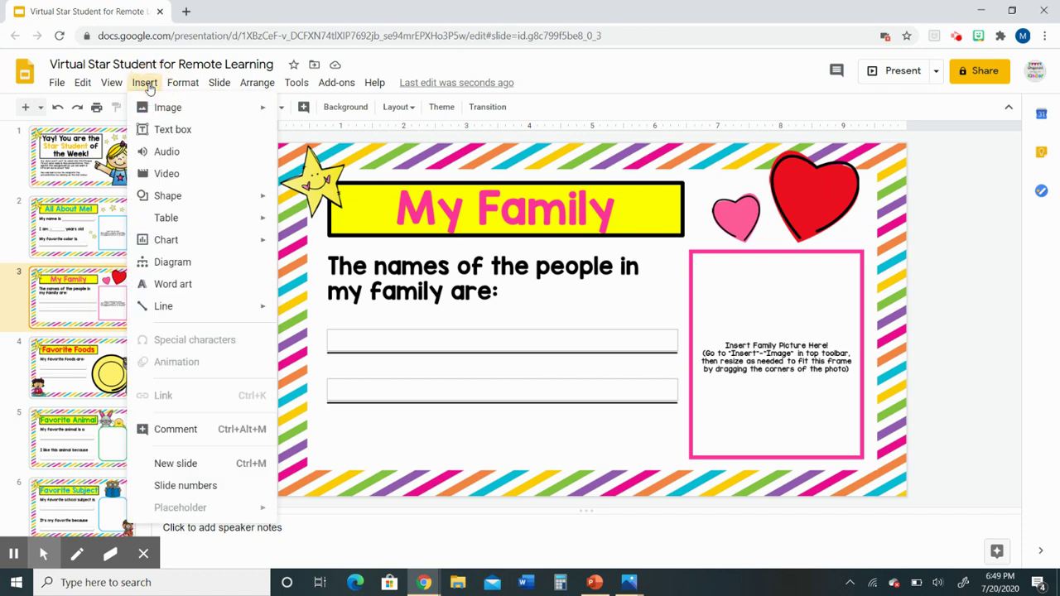
pyautogui.moveTo(163, 114)
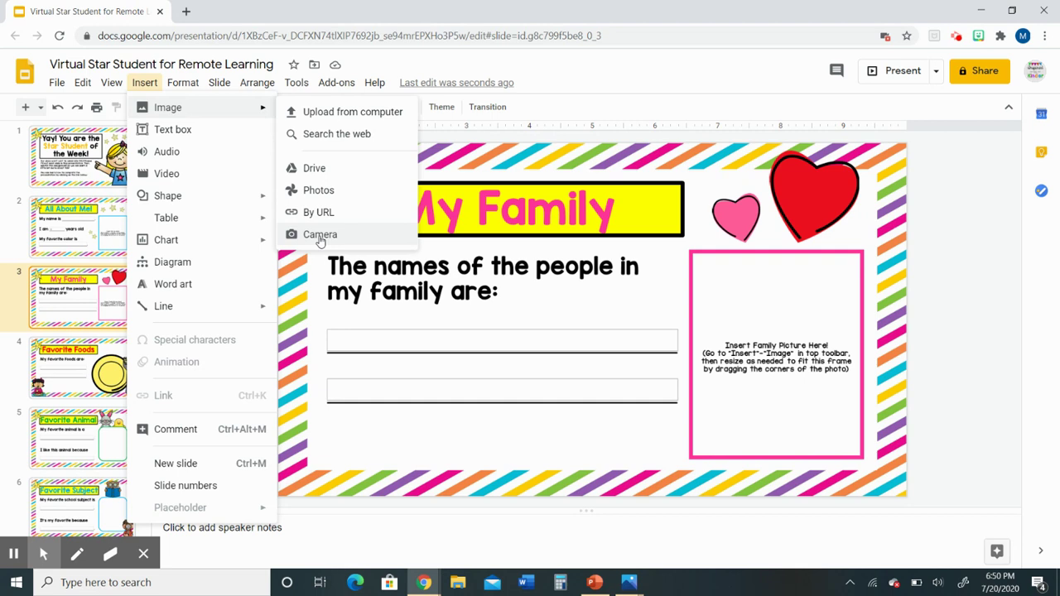
pyautogui.click(303, 276)
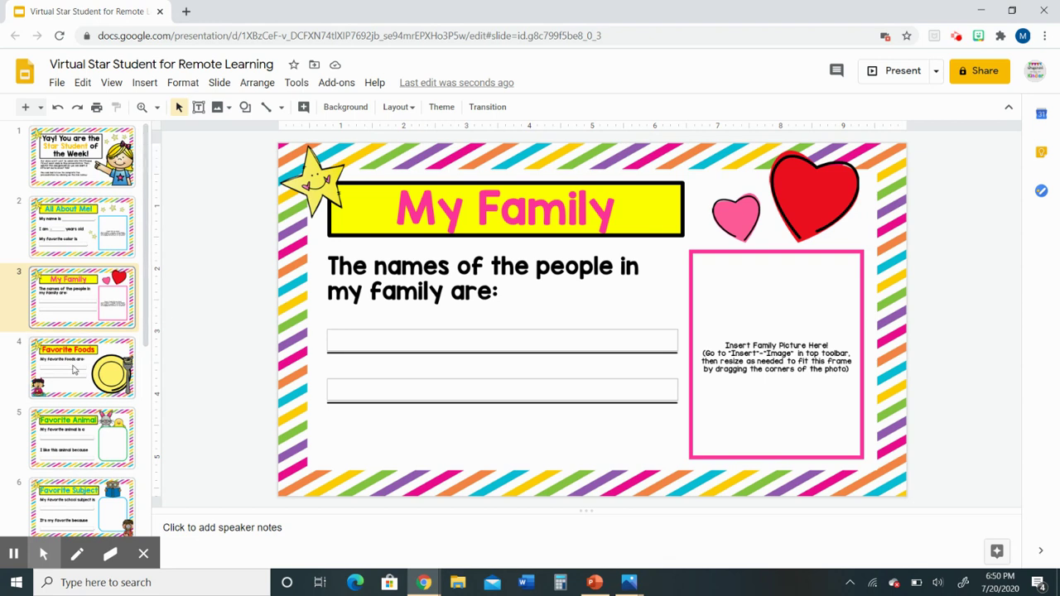
pyautogui.click(74, 371)
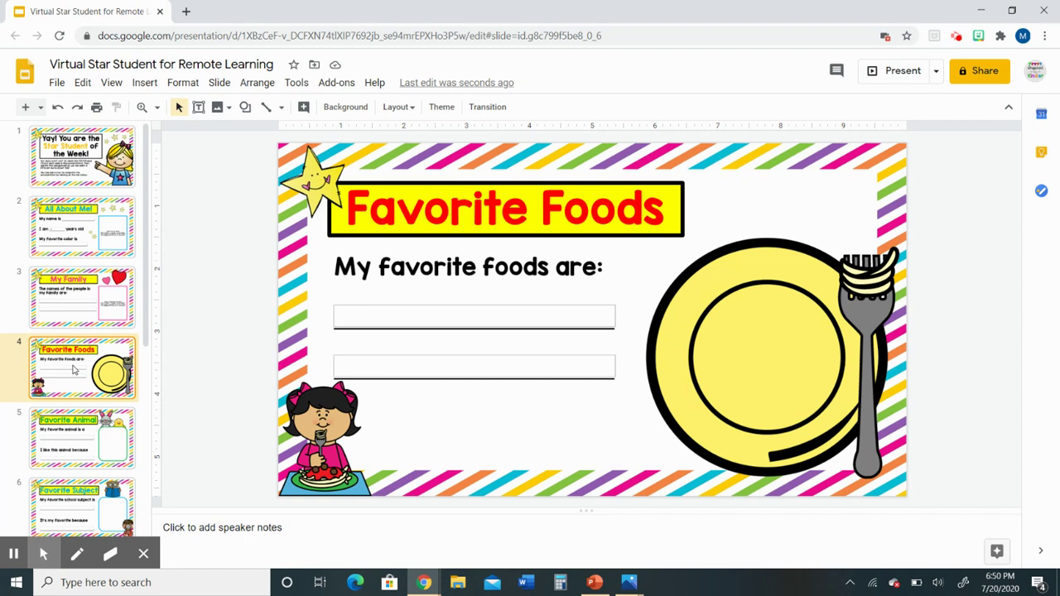
# - Web-search images for 'pizza' and insert the first pepperoni pizza photo on Favorite Foods
pyautogui.click(145, 84)
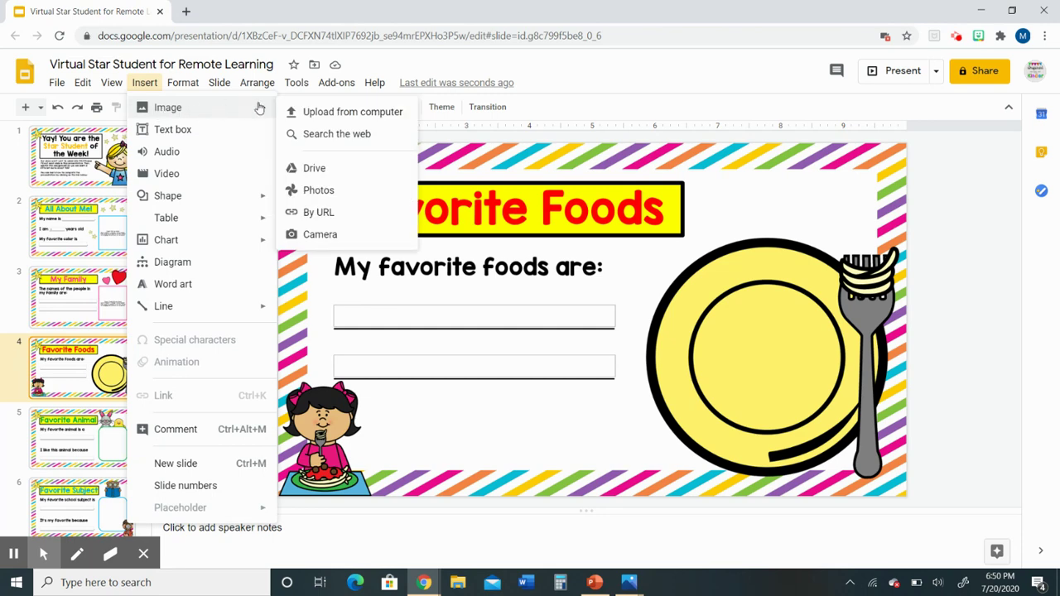
pyautogui.click(314, 138)
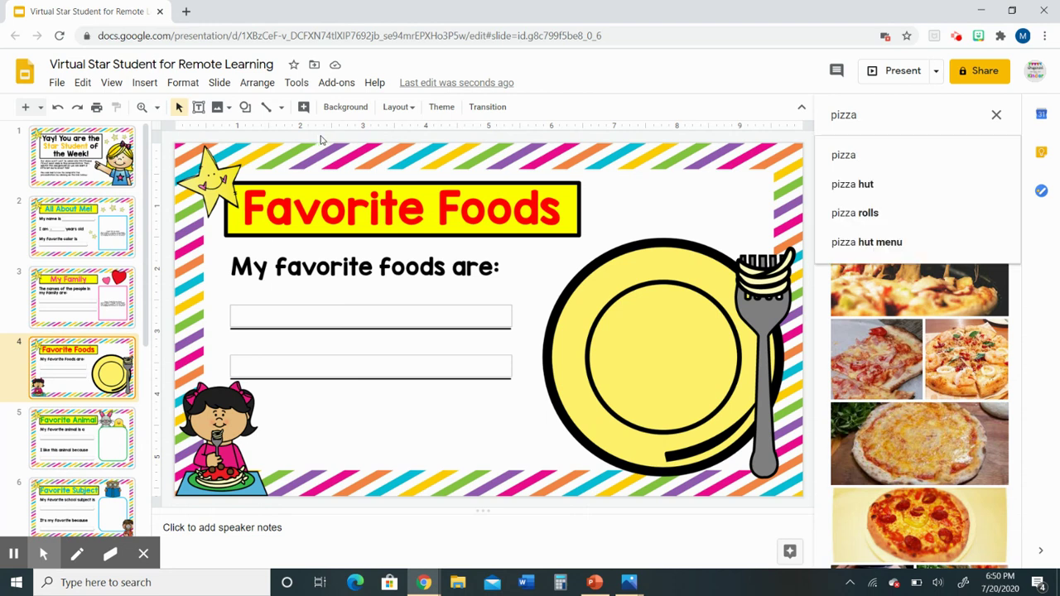
pyautogui.click(869, 116)
pyautogui.press('BackSpace')
pyautogui.press('BackSpace')
pyautogui.press('BackSpace')
pyautogui.press('BackSpace')
pyautogui.press('BackSpace')
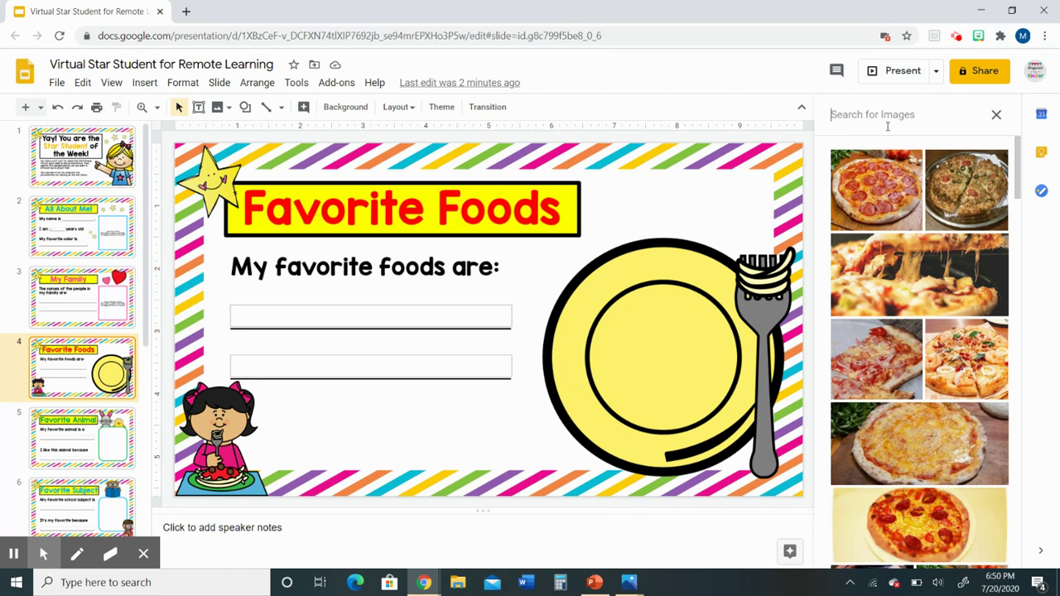
pyautogui.write('pizza')
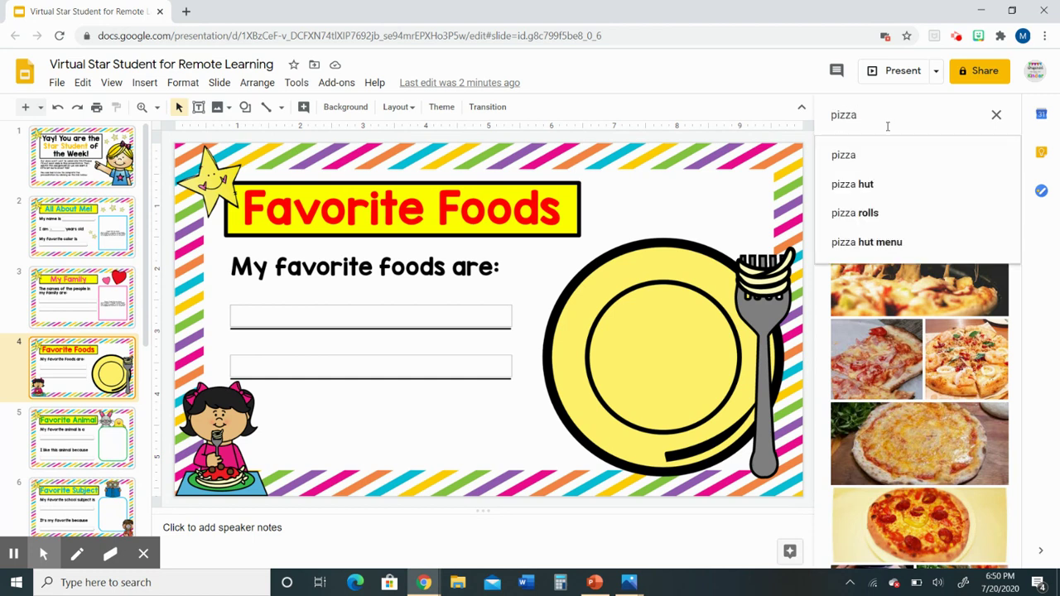
pyautogui.press('Return')
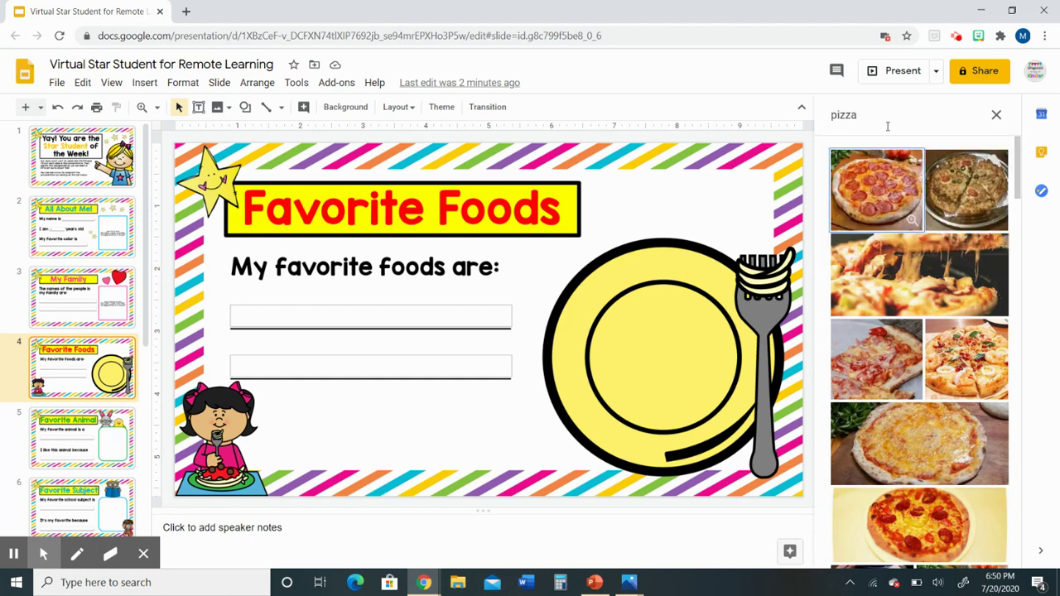
pyautogui.click(879, 191)
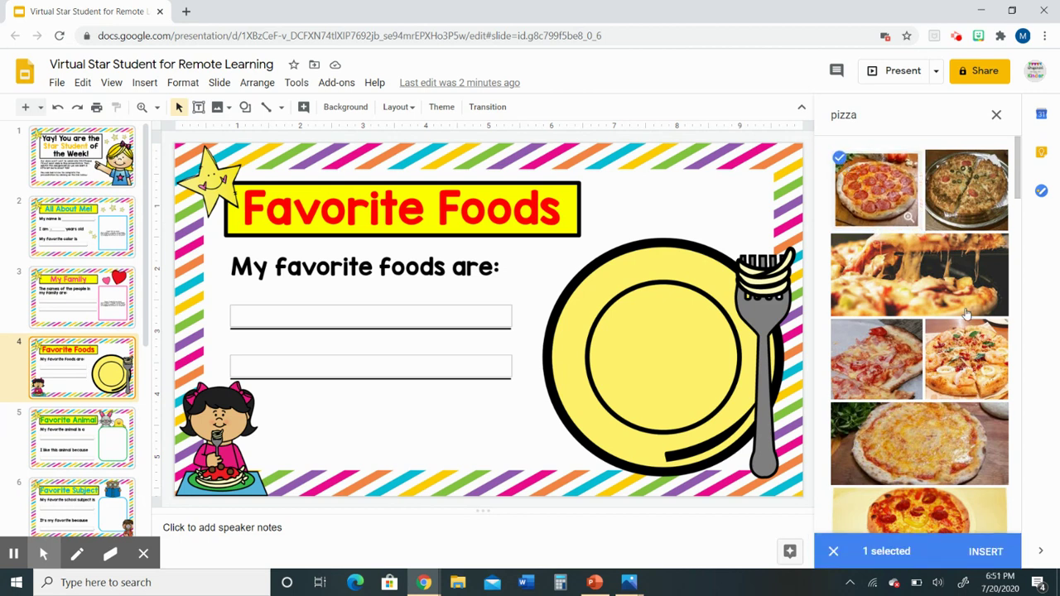
pyautogui.click(985, 553)
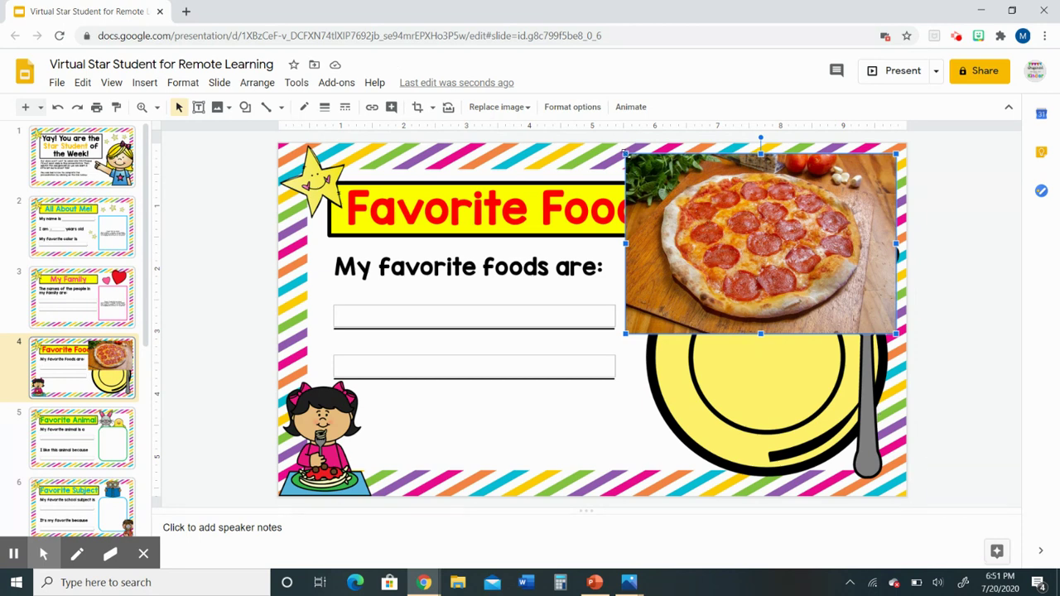
# - Resize the pizza photo much smaller and center it on the yellow plate
pyautogui.moveTo(625, 153); pyautogui.dragTo(628, 155)
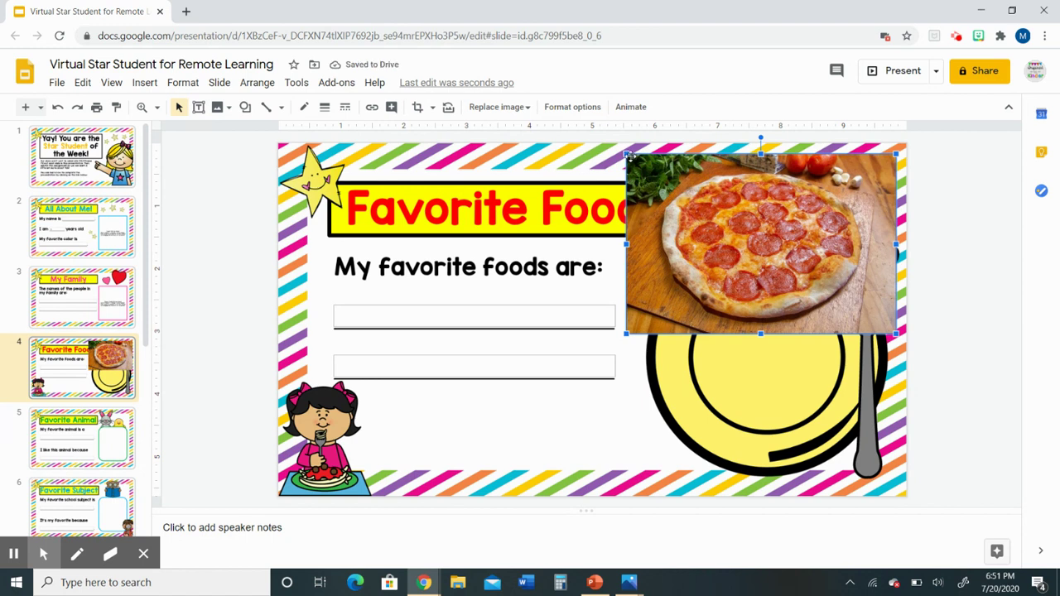
pyautogui.moveTo(626, 154)
pyautogui.mouseDown()
pyautogui.moveTo(772, 252)
pyautogui.moveTo(788, 280)
pyautogui.mouseUp()
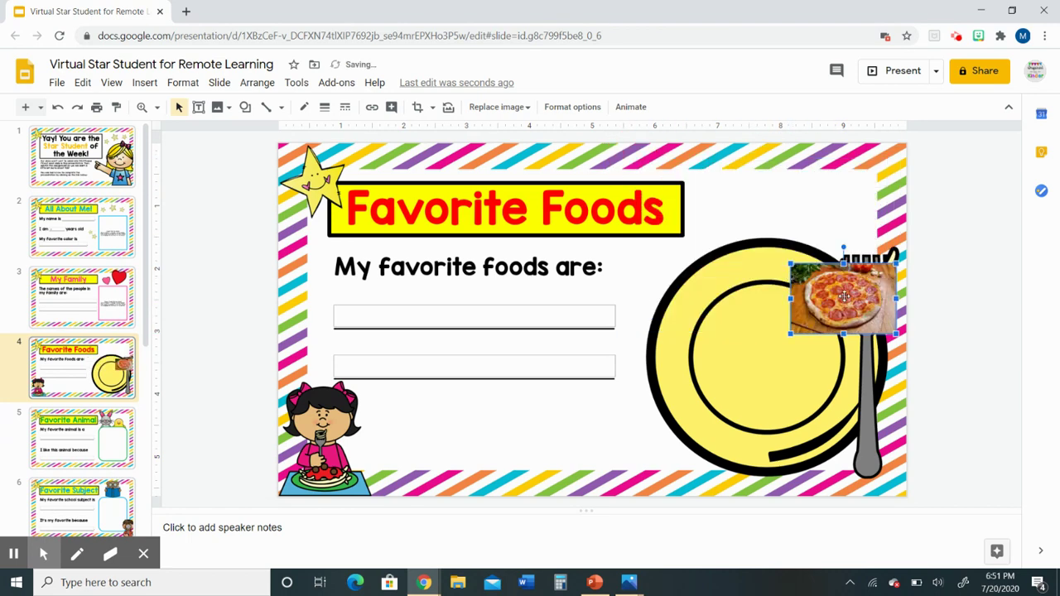
pyautogui.moveTo(845, 298); pyautogui.dragTo(769, 349)
pyautogui.click(759, 221)
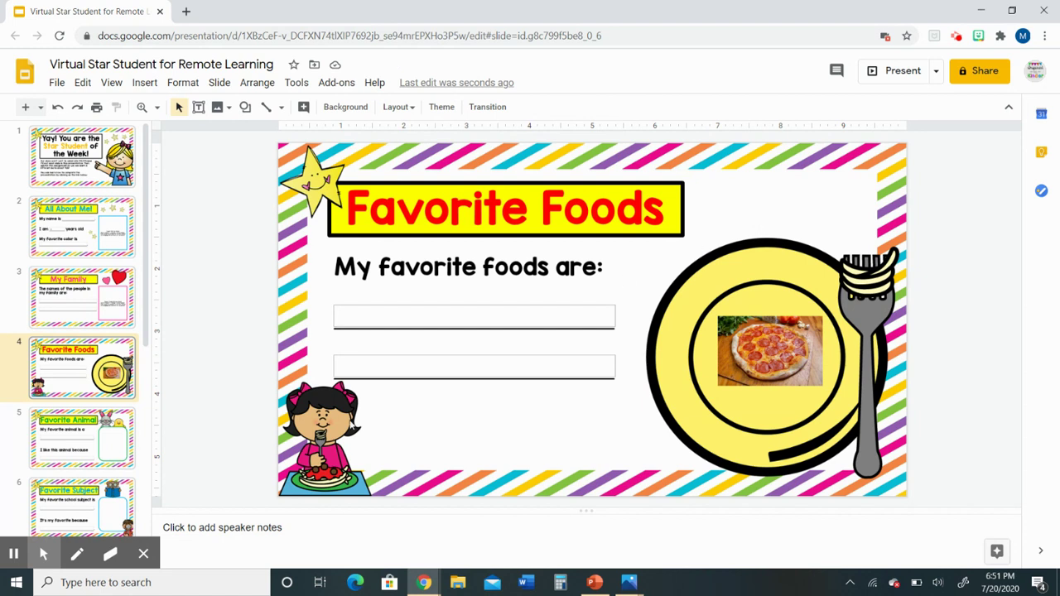
# - On slide 5, replace the image search term with 'dog' and select the golden retriever puppy
pyautogui.click(80, 432)
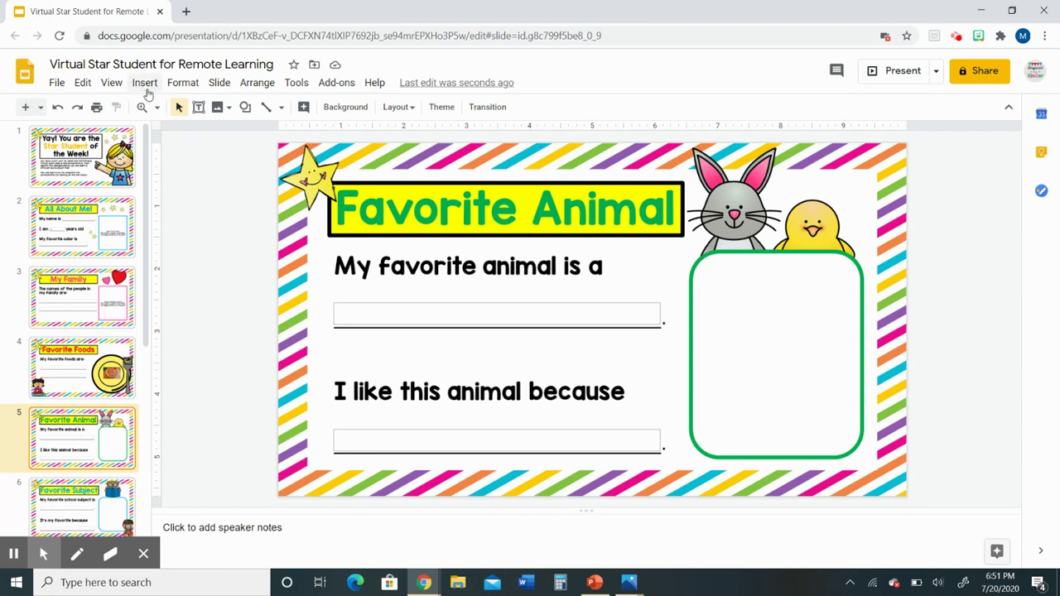
pyautogui.click(146, 85)
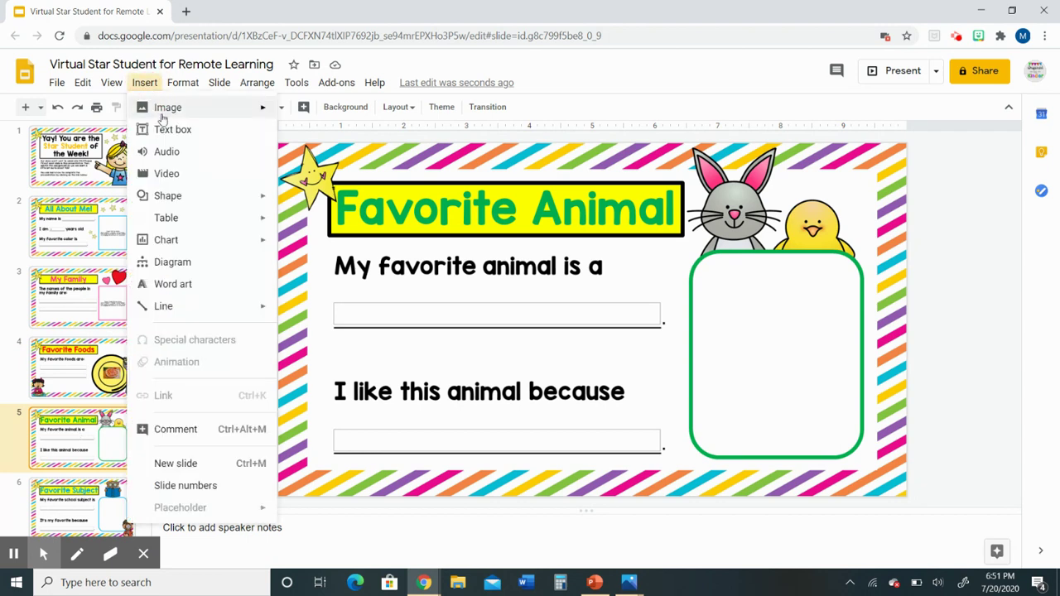
pyautogui.moveTo(159, 107)
pyautogui.click(315, 133)
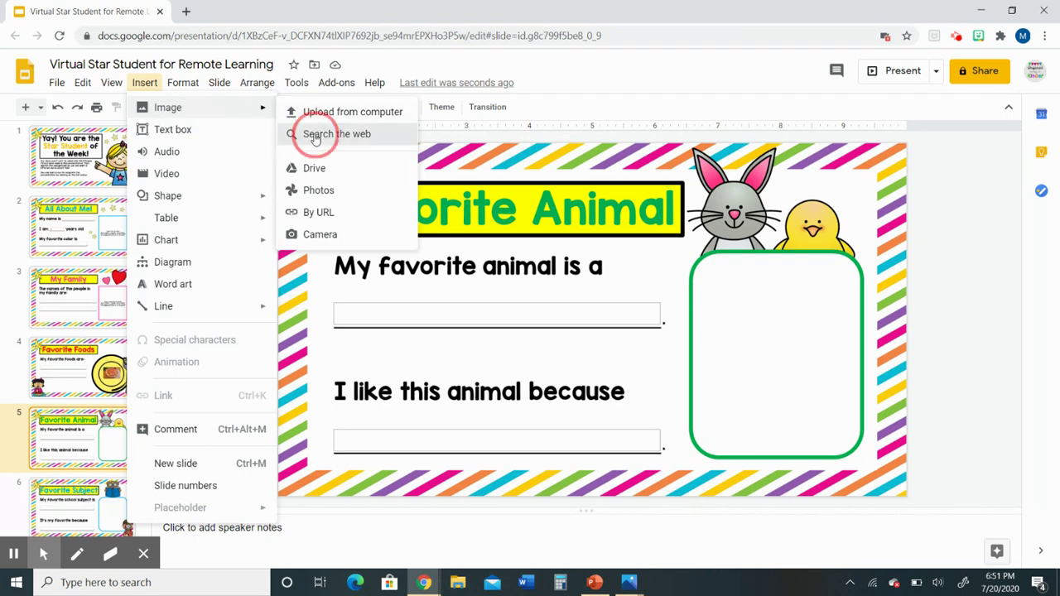
pyautogui.click(868, 112)
pyautogui.press('BackSpace')
pyautogui.press('BackSpace')
pyautogui.press('BackSpace')
pyautogui.press('BackSpace')
pyautogui.press('BackSpace')
pyautogui.write('dog')
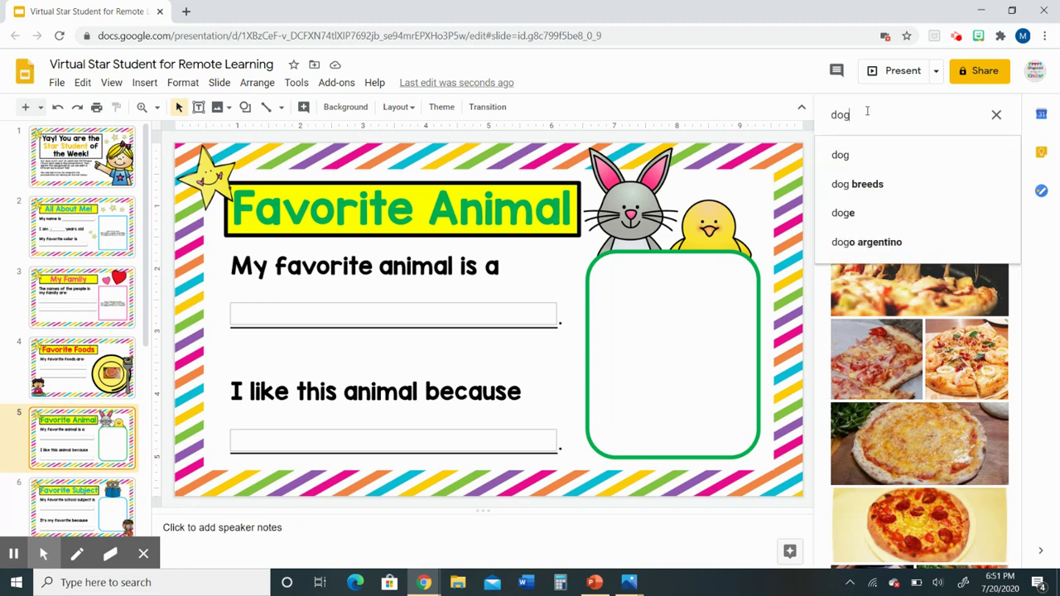
pyautogui.press('Return')
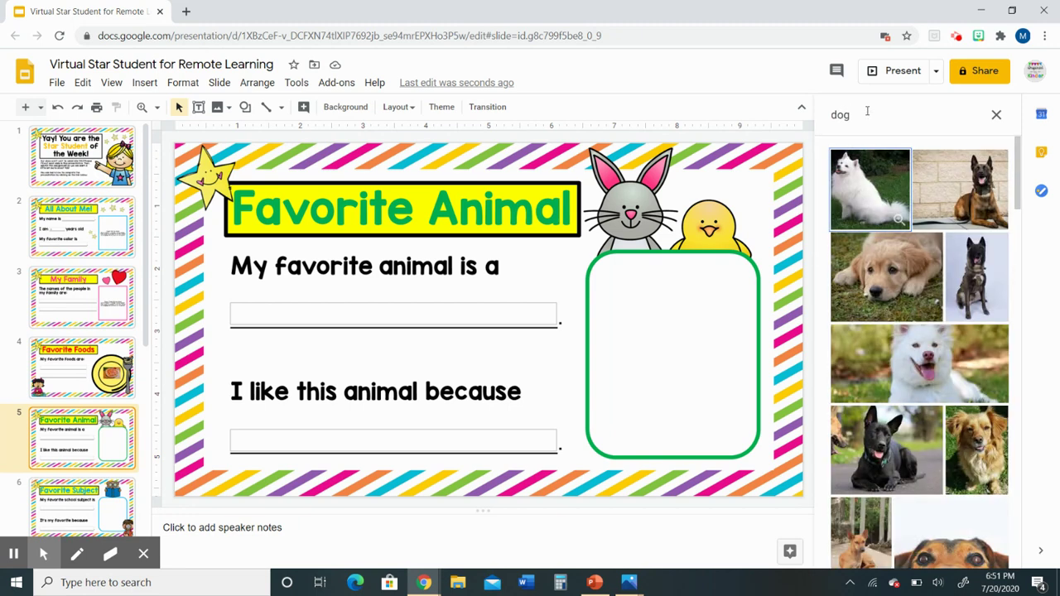
pyautogui.click(856, 290)
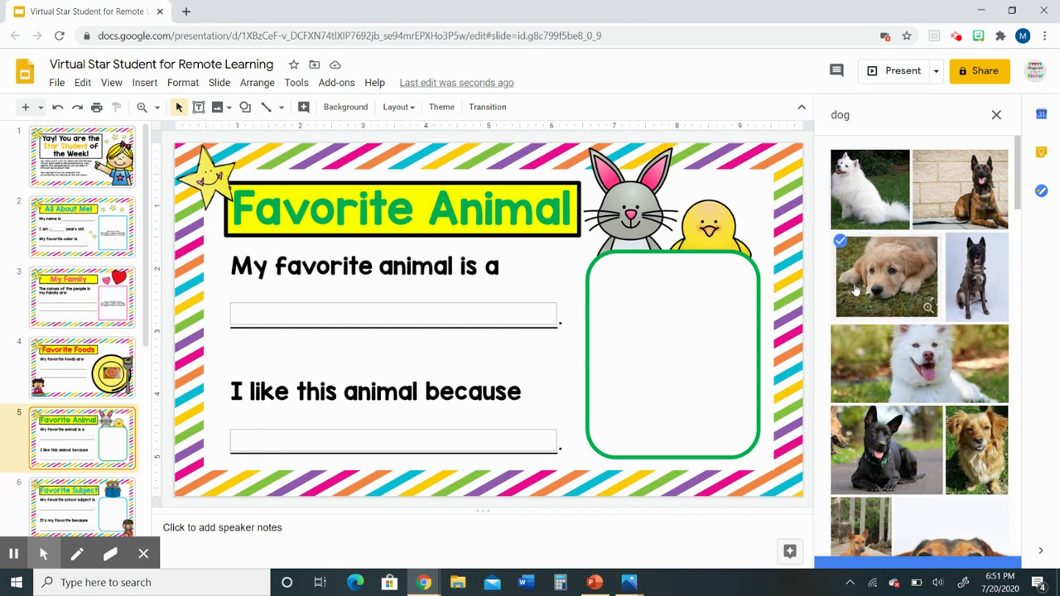
# - Insert the golden retriever puppy photo, shrink it and move it down into the green frame
pyautogui.click(986, 551)
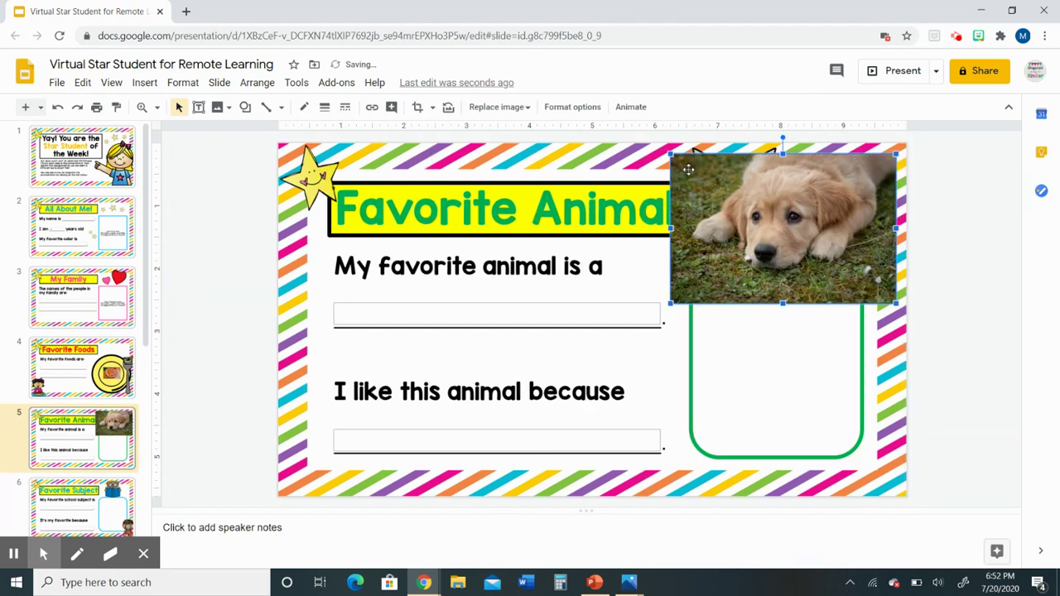
pyautogui.moveTo(675, 167); pyautogui.dragTo(728, 197)
pyautogui.moveTo(795, 298); pyautogui.dragTo(795, 328)
pyautogui.click(942, 342)
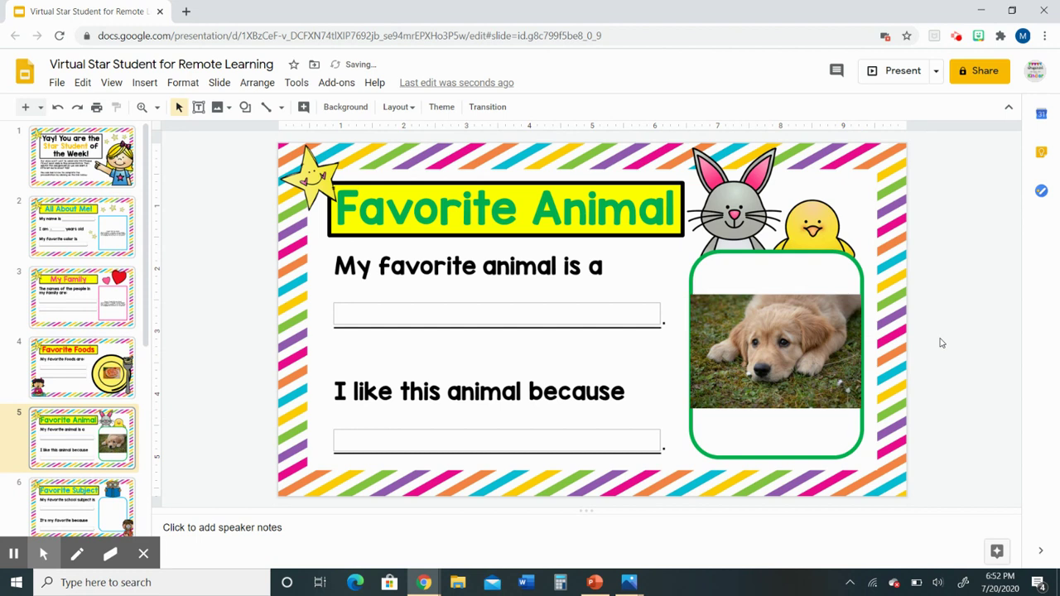